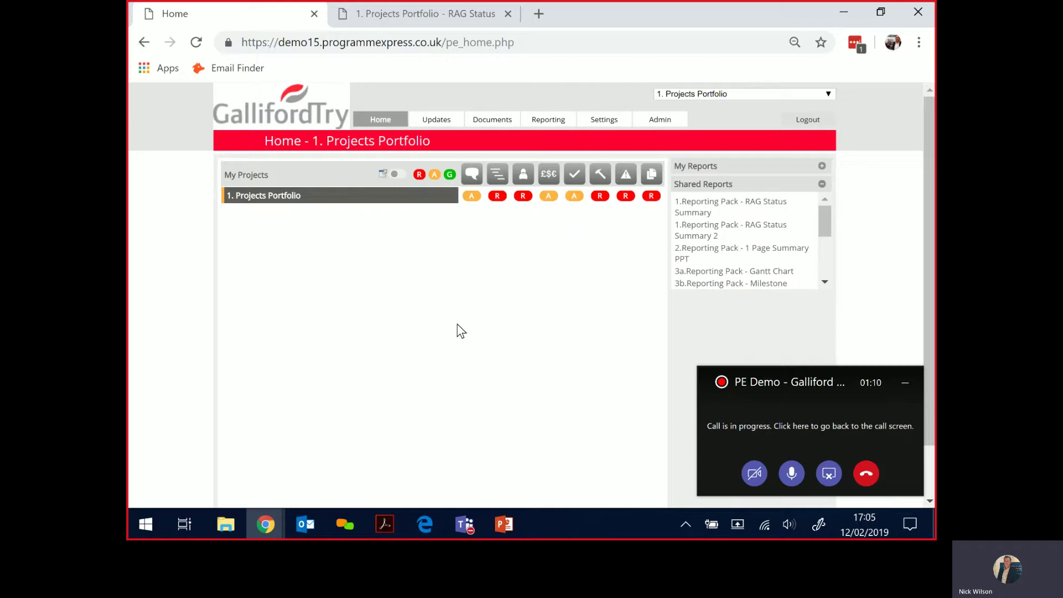
- Expand the portfolio and Programmes 1–3, then make Project 1b (125) current
left_click(277, 200)
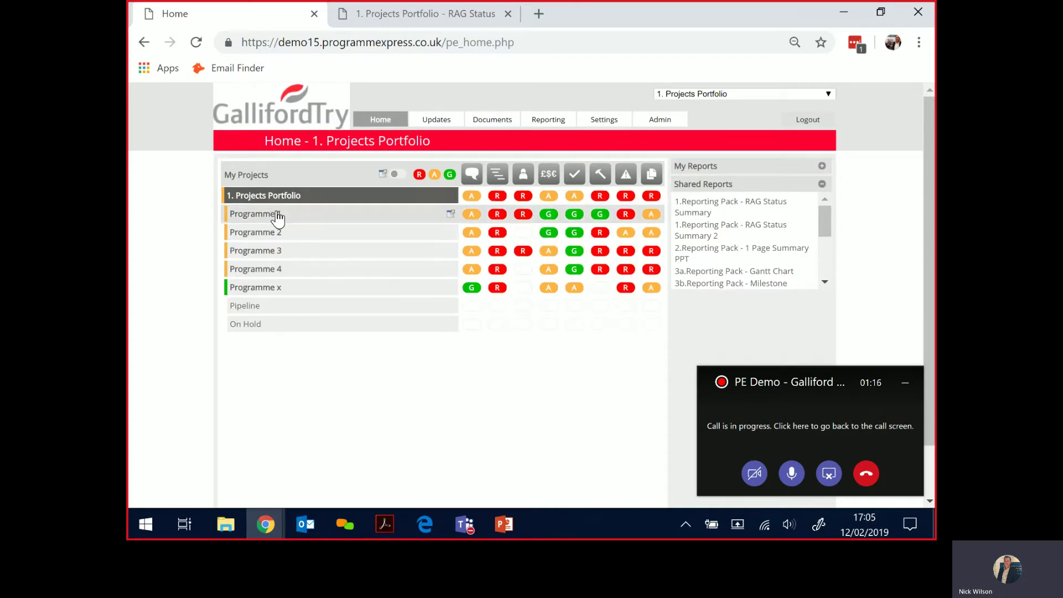
left_click(278, 216)
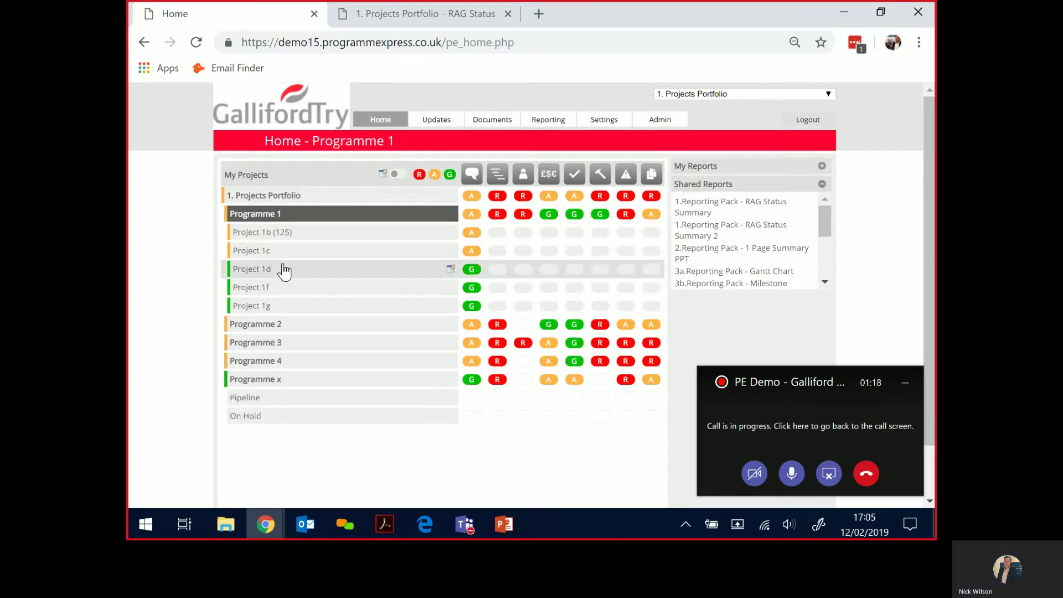
left_click(282, 324)
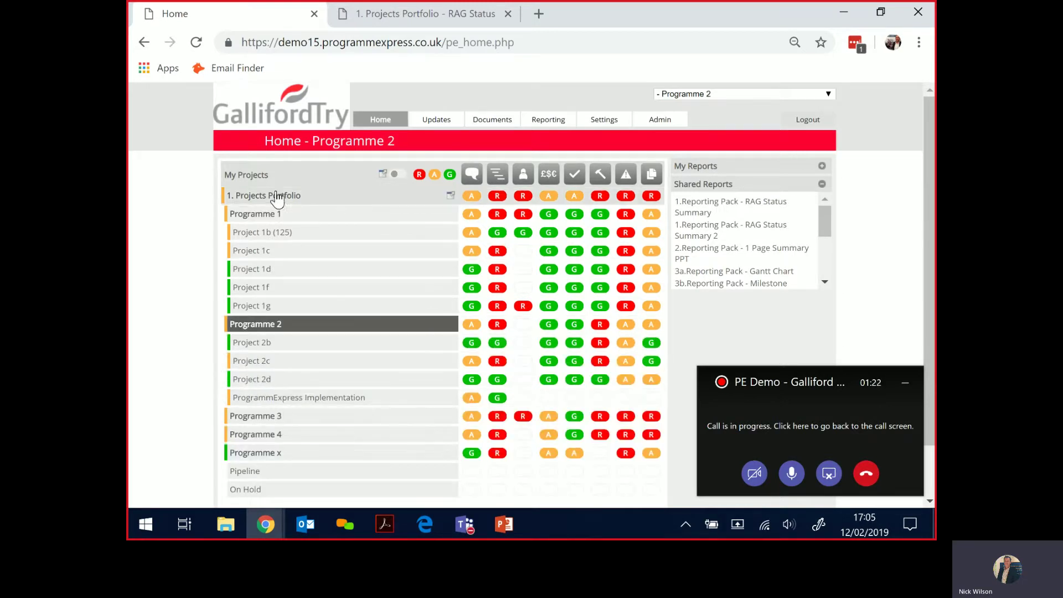
left_click(271, 416)
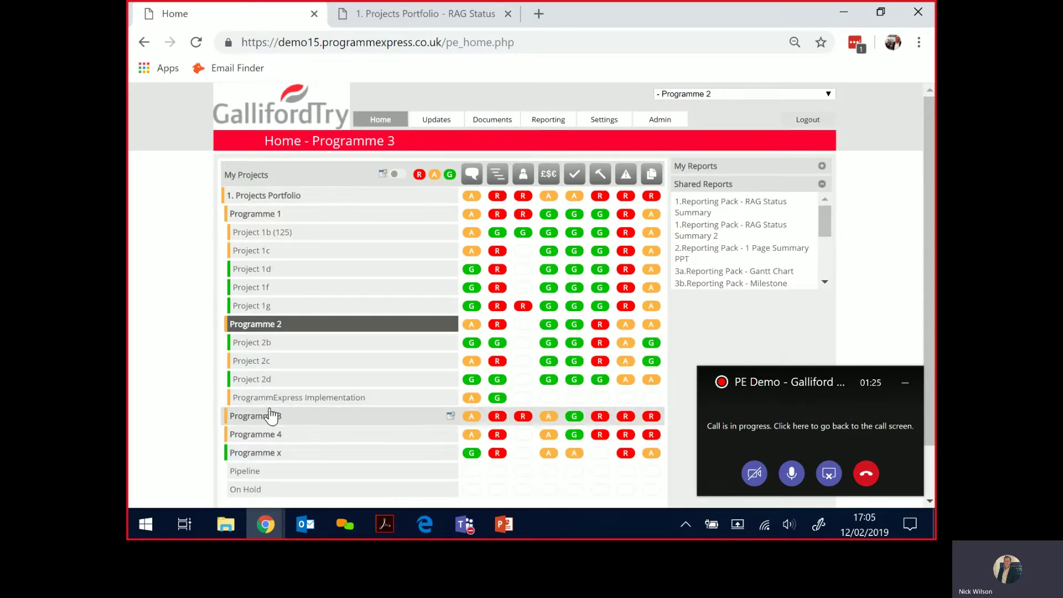
left_click(264, 233)
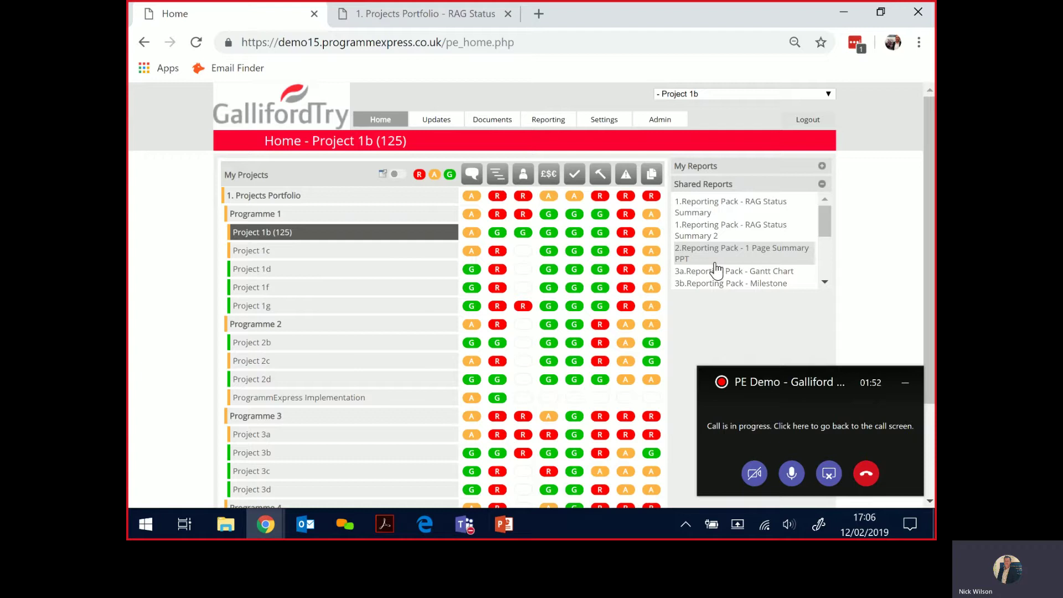
- Switch to the other Chrome window and open Project 3a's Amber overall commentary
key("alt+Tab")
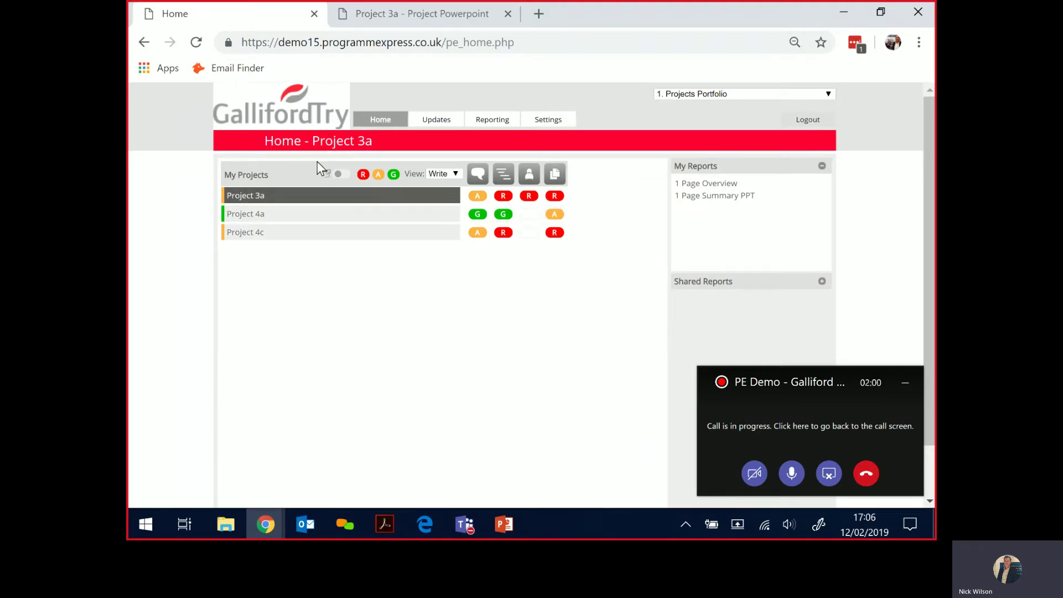
mouse_move(301, 214)
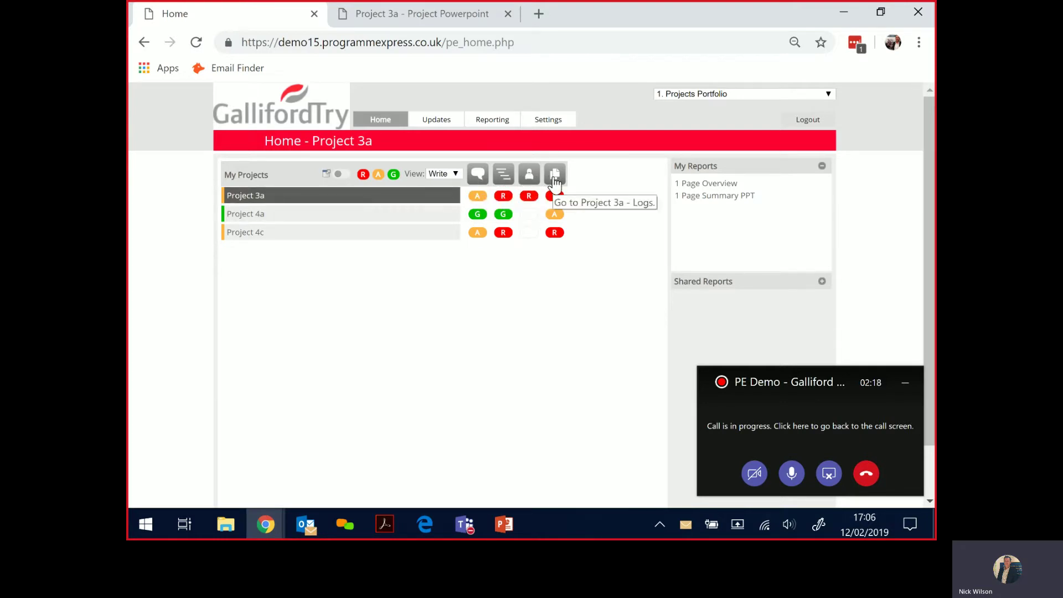
left_click(476, 199)
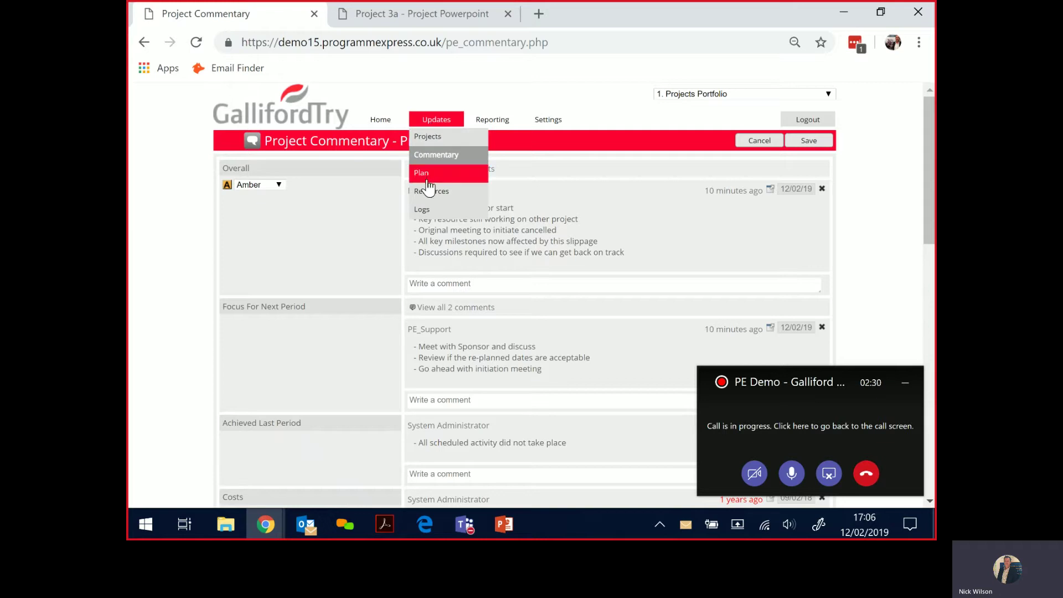
- Open Project 3a's Plan page with its seven milestones, owners and dates
left_click(427, 177)
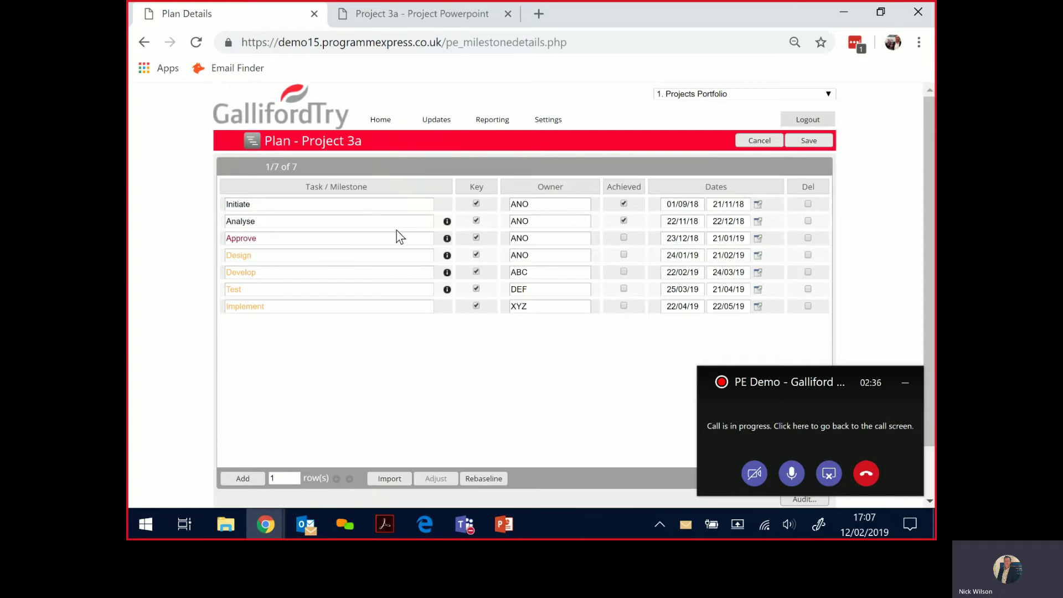
mouse_move(436, 120)
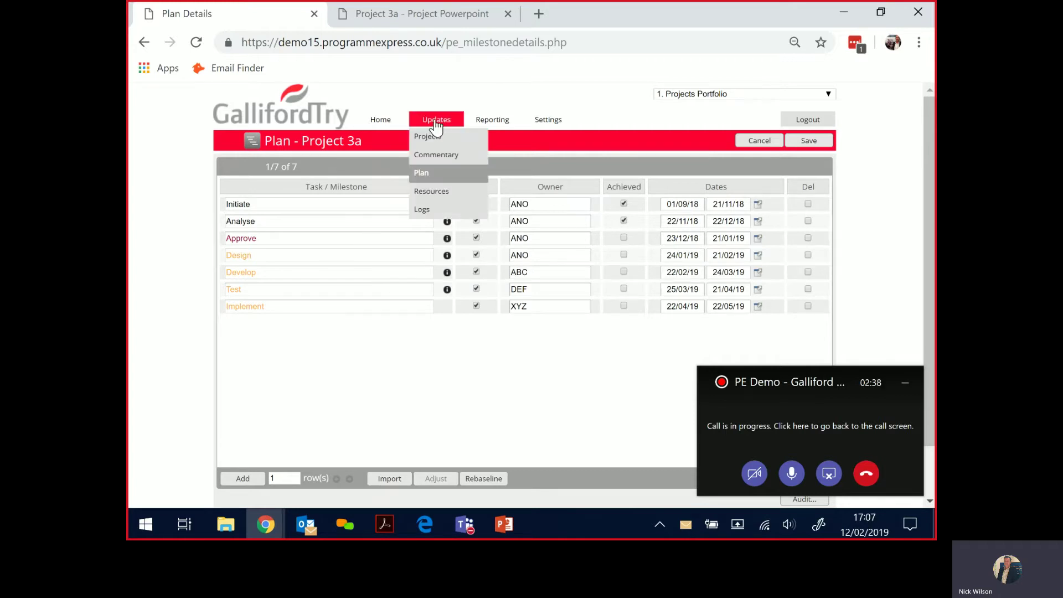
- View Project 3a's Resources page, then its Logs page
left_click(434, 191)
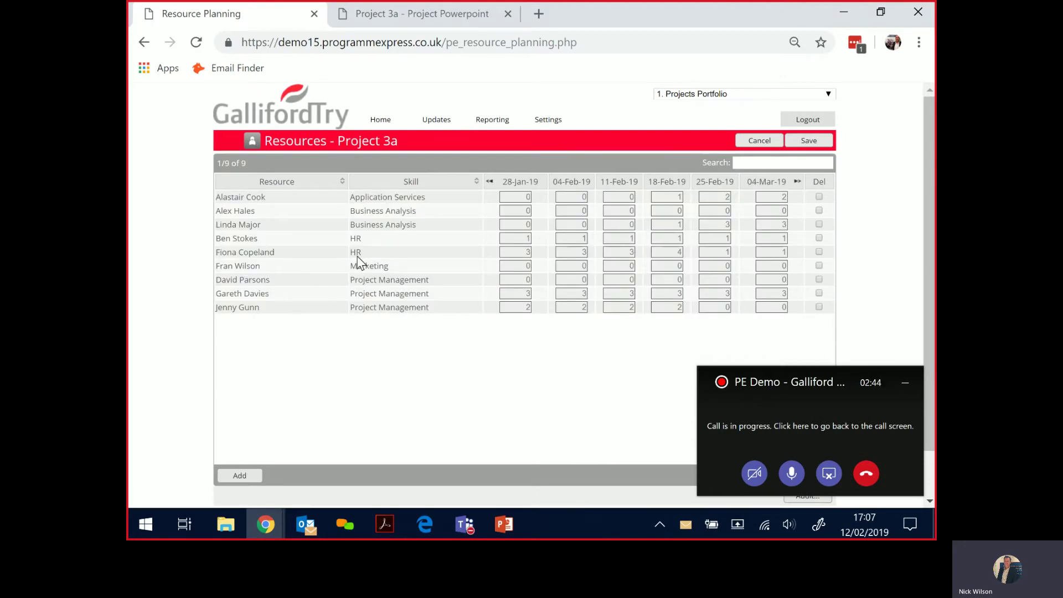
mouse_move(436, 120)
left_click(424, 217)
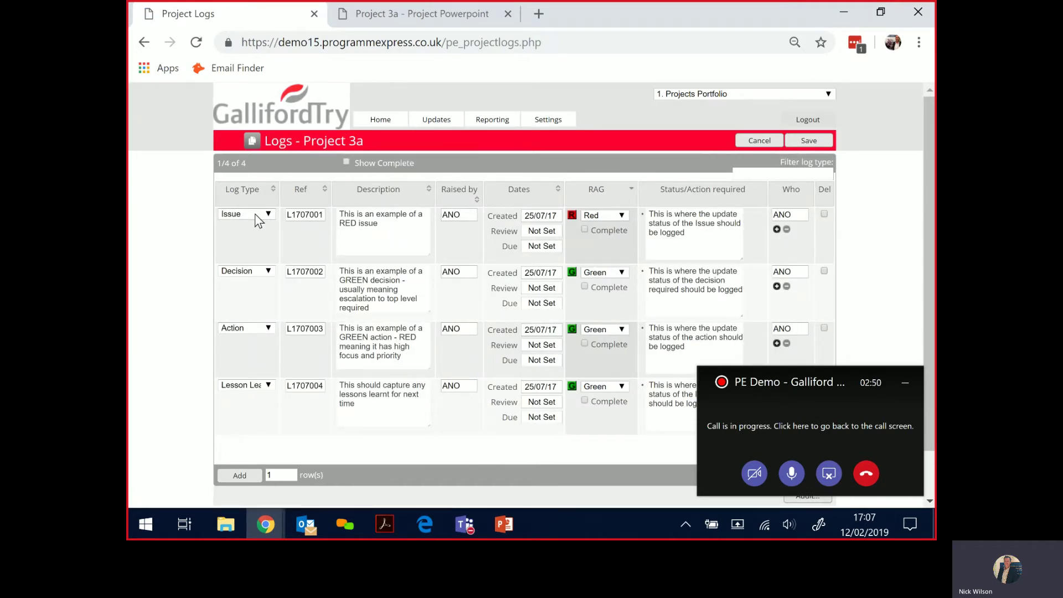
- Check the first log's Log Type options unchanged, then return to Project 3a's home page
left_click(258, 219)
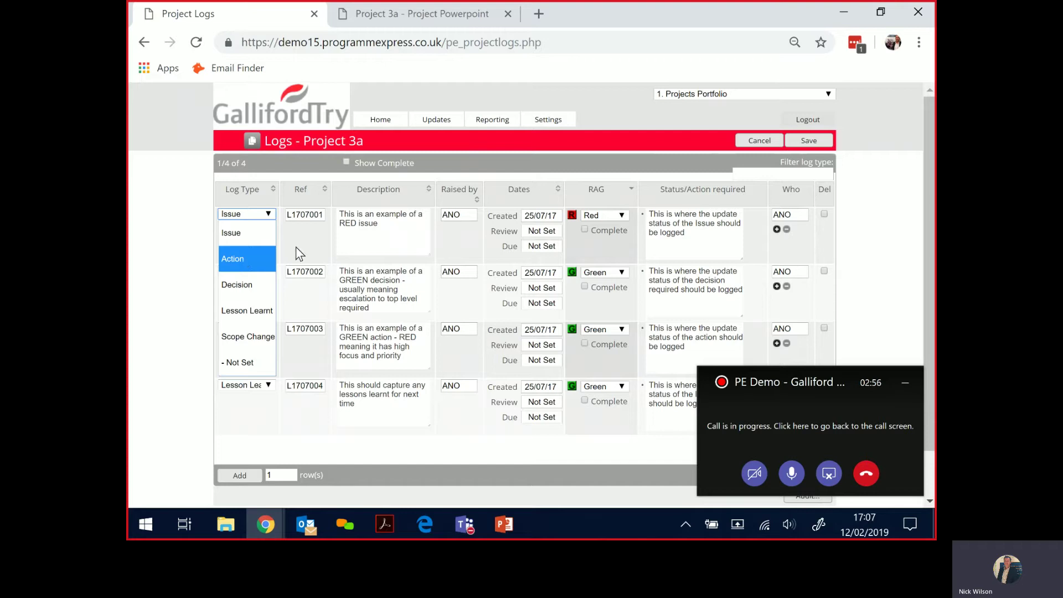
left_click(381, 119)
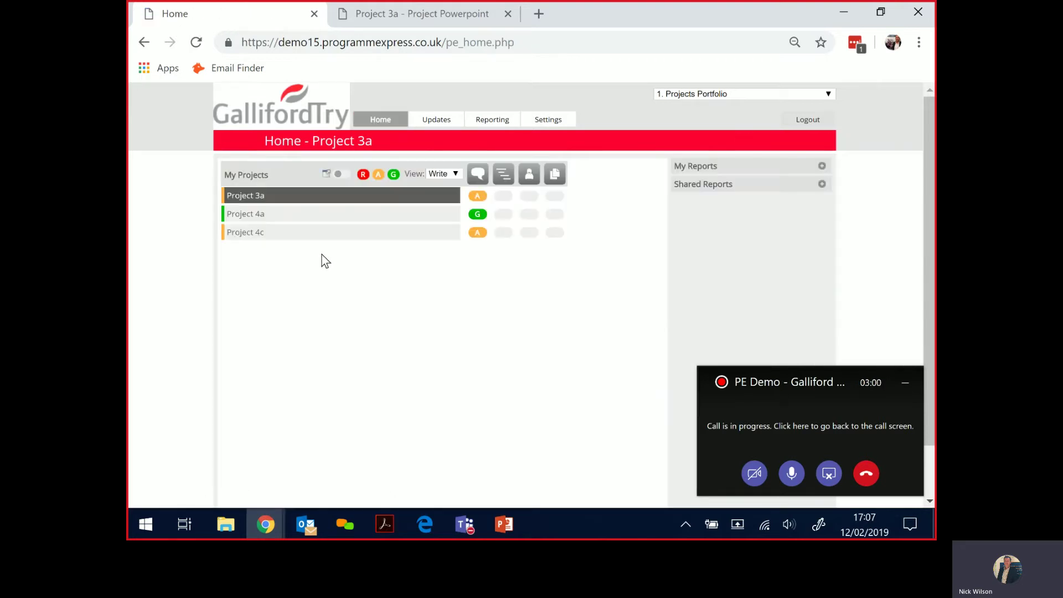
- Generate Project 3a's 1 Page Summary PPT PDF from My Reports, then return home
left_click(820, 167)
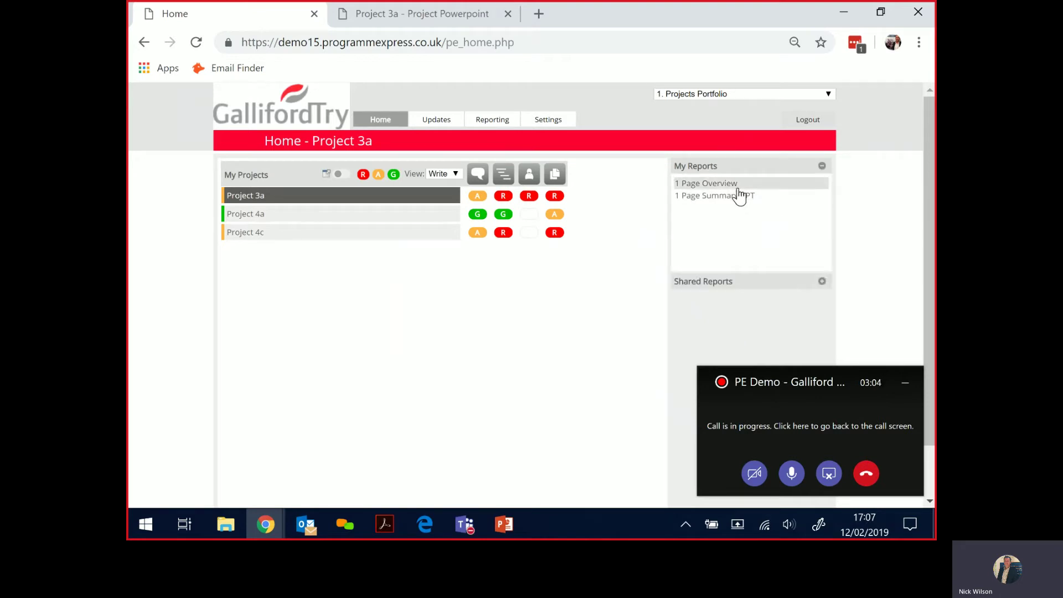
left_click(733, 197)
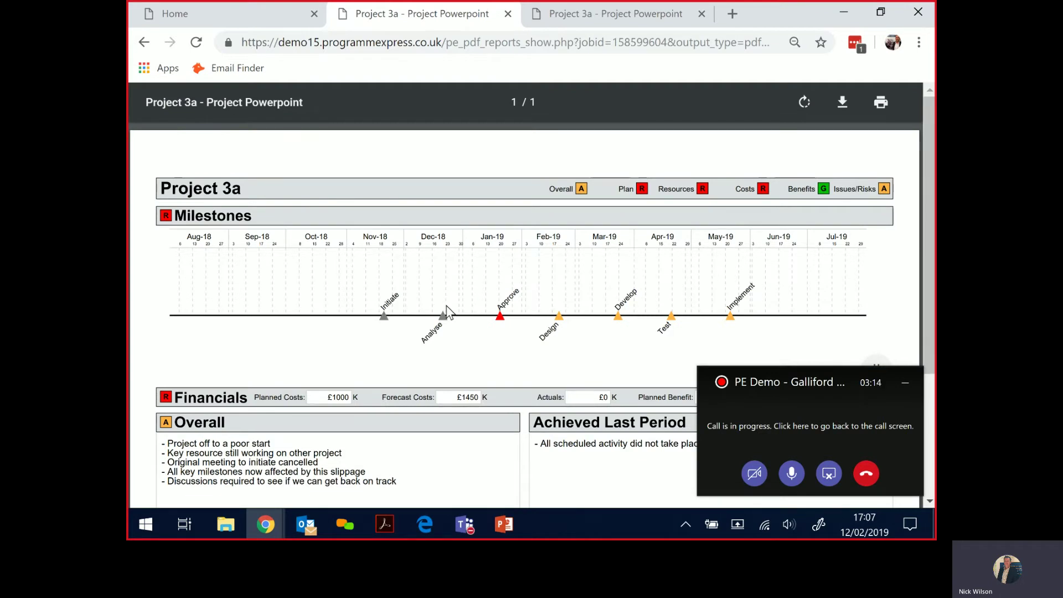
scroll(446, 313, "down", 4)
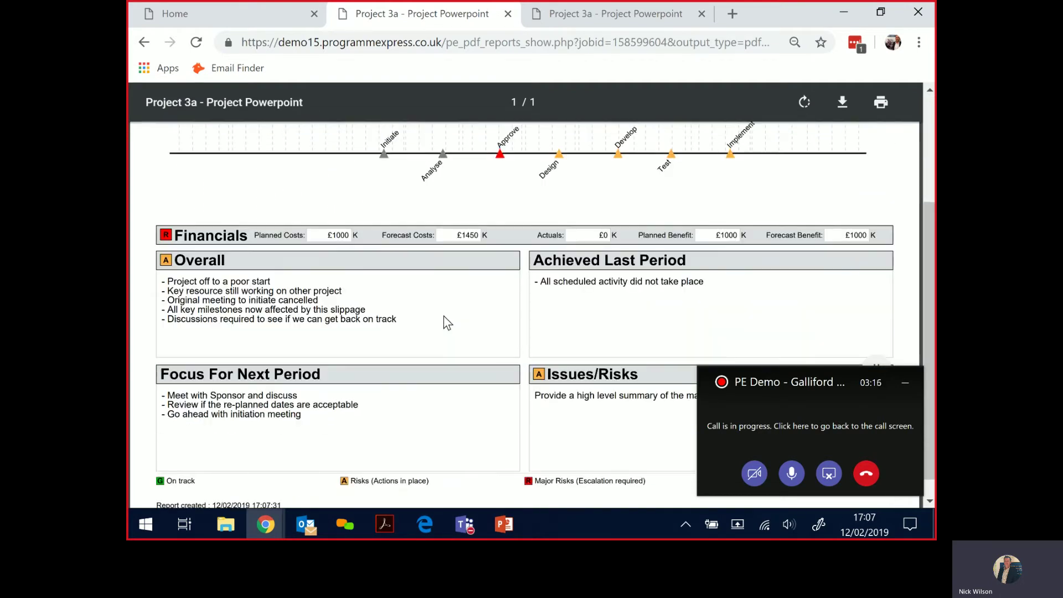
scroll(447, 325, "down", 1)
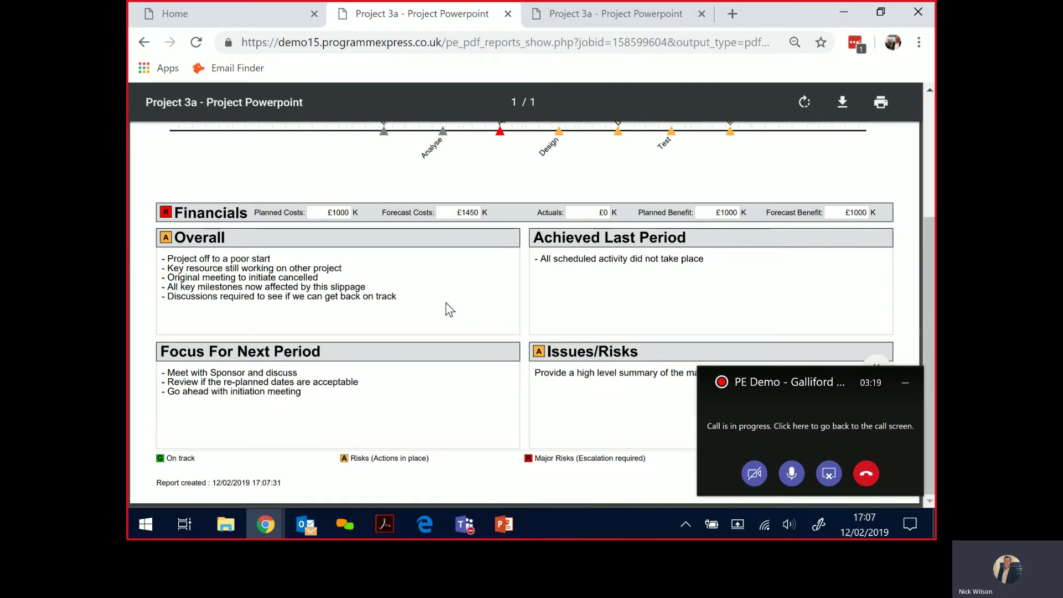
left_click(270, 21)
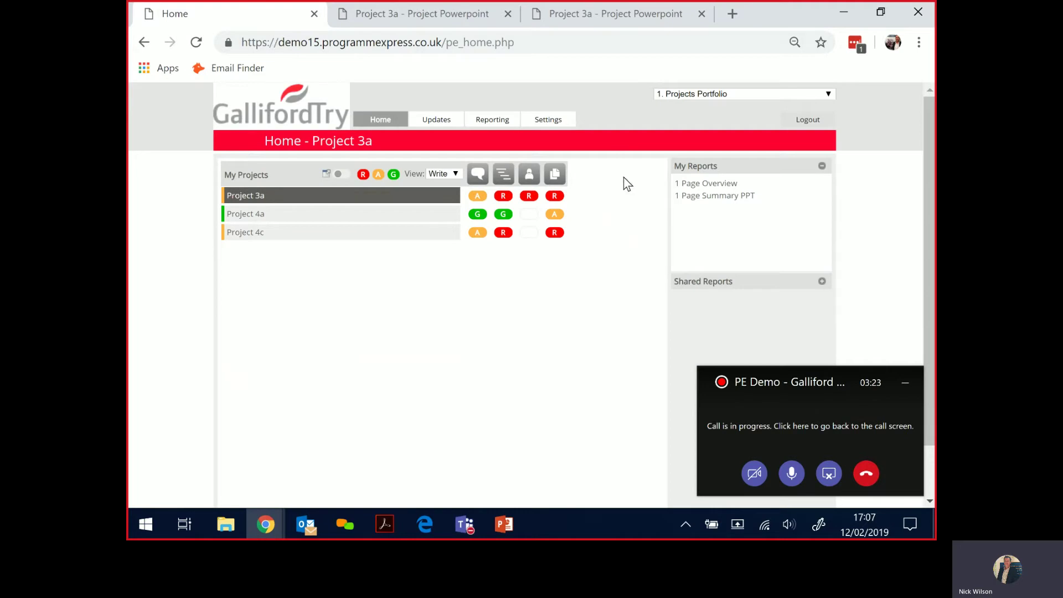
- Generate Project 3a's two-page 1 Page Overview PDF, then return to the home page
left_click(736, 186)
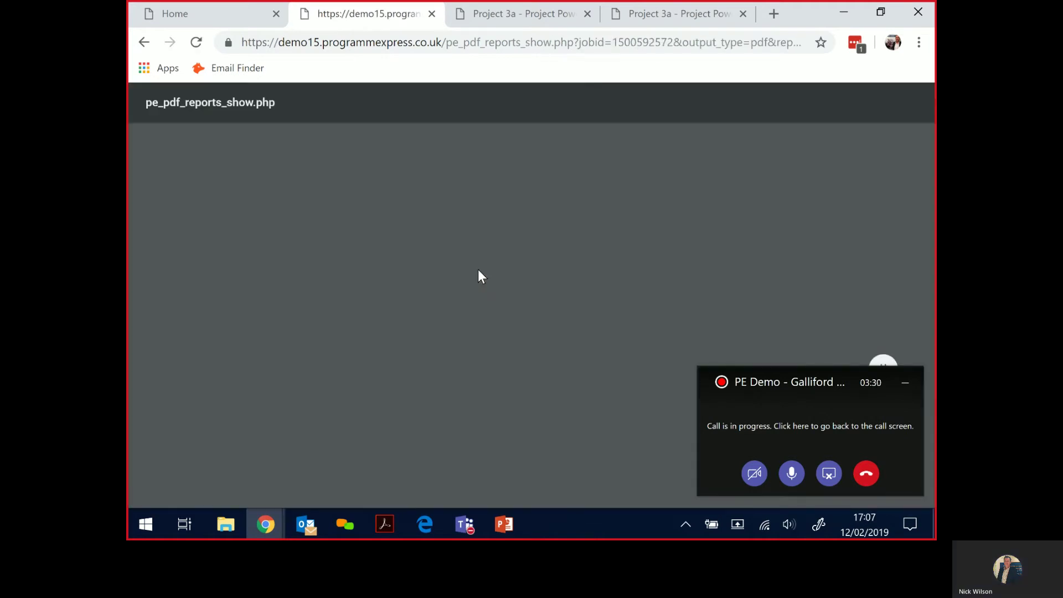
scroll(478, 271, "down", 2)
scroll(478, 275, "down", 3)
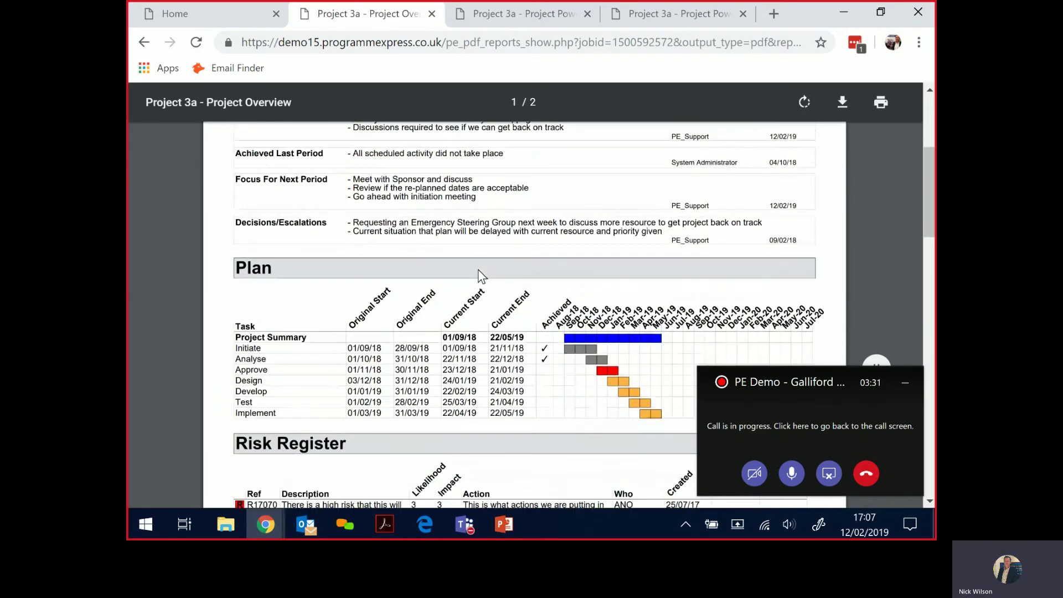
scroll(477, 277, "down", 3)
scroll(476, 279, "down", 3)
scroll(473, 283, "down", 3)
scroll(474, 284, "down", 3)
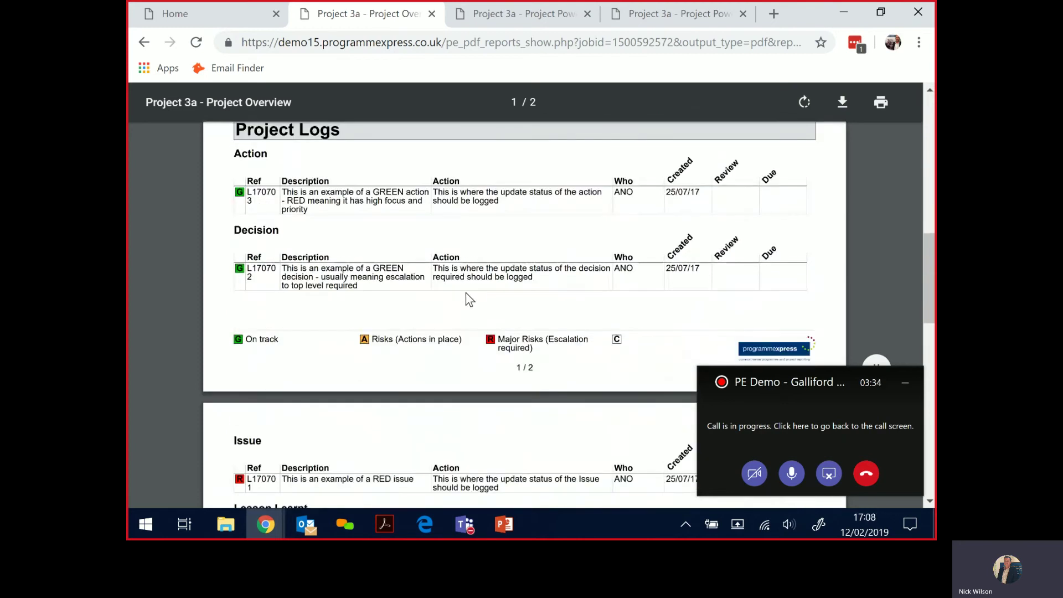
scroll(460, 300, "down", 3)
scroll(460, 300, "down", 2)
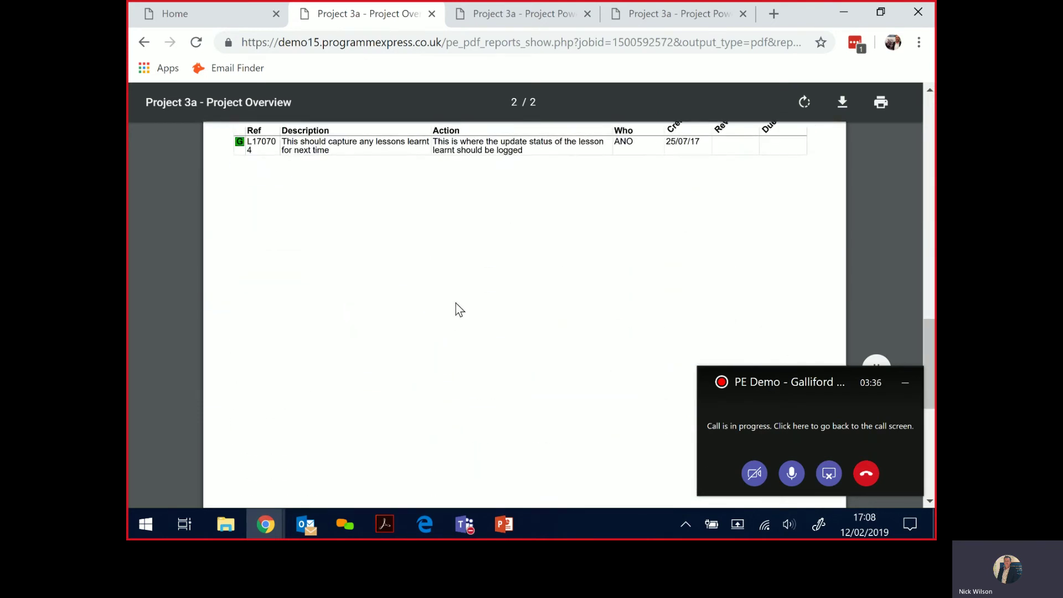
scroll(455, 303, "up", 2)
scroll(455, 301, "up", 3)
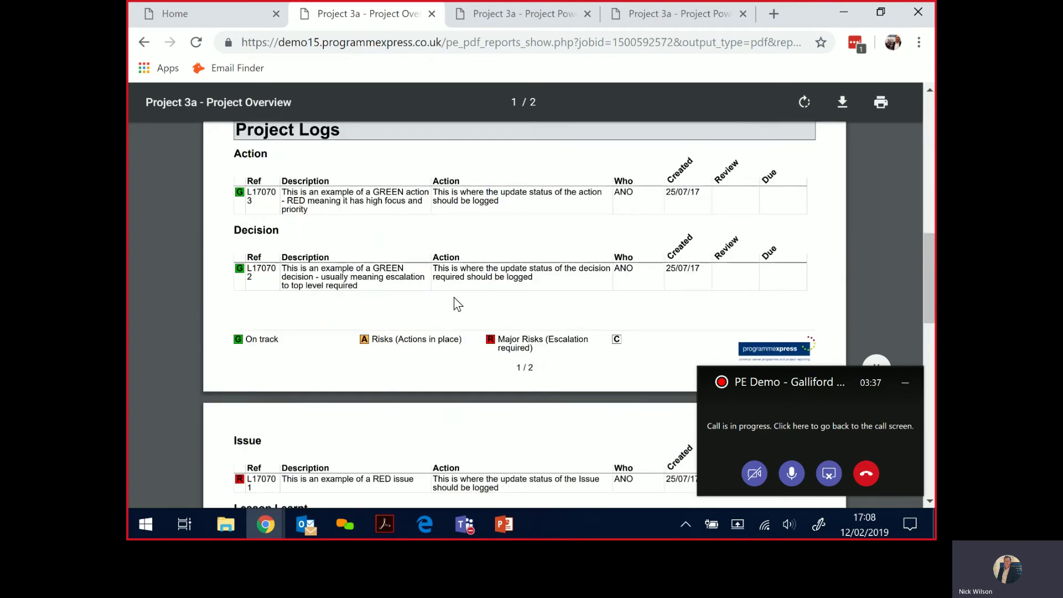
left_click(214, 19)
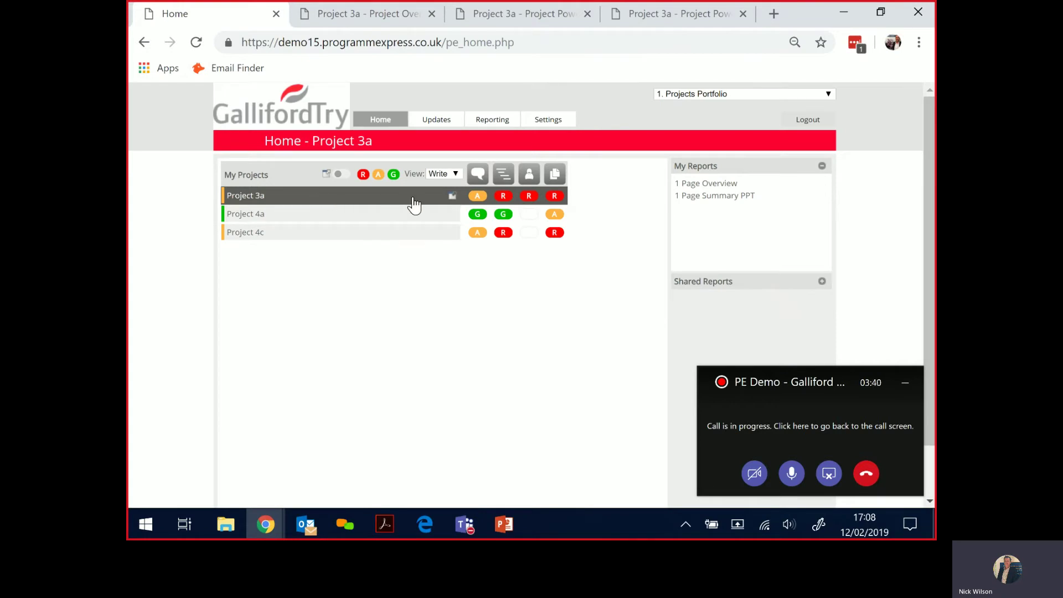
- Select 1. Projects Portfolio, generate its RAG Status Summary PDF, then return home
key("alt+Tab")
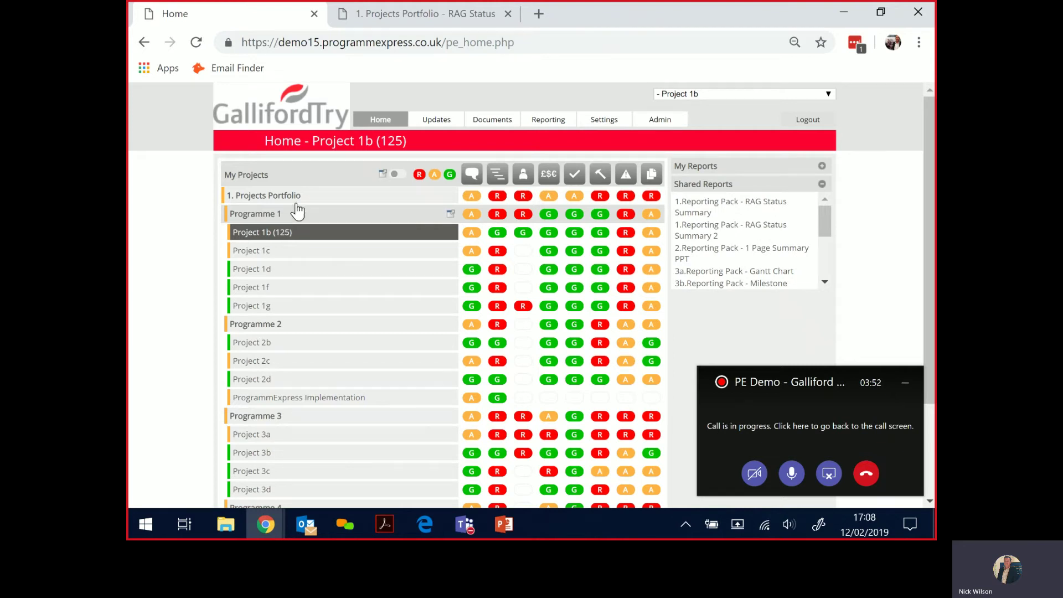
left_click(295, 198)
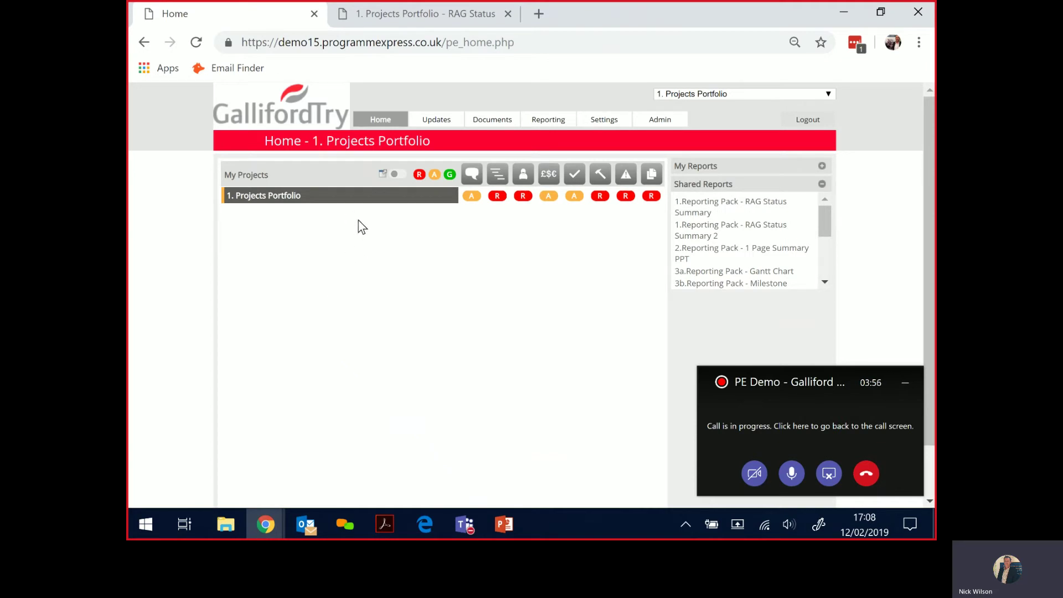
left_click(726, 213)
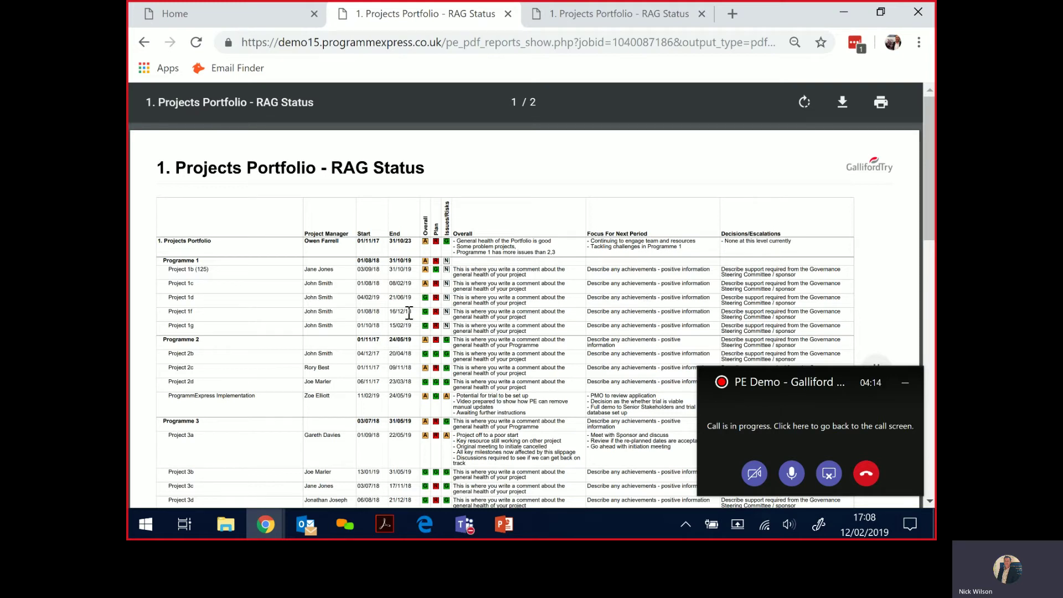
scroll(406, 312, "down", 2)
scroll(405, 312, "down", 3)
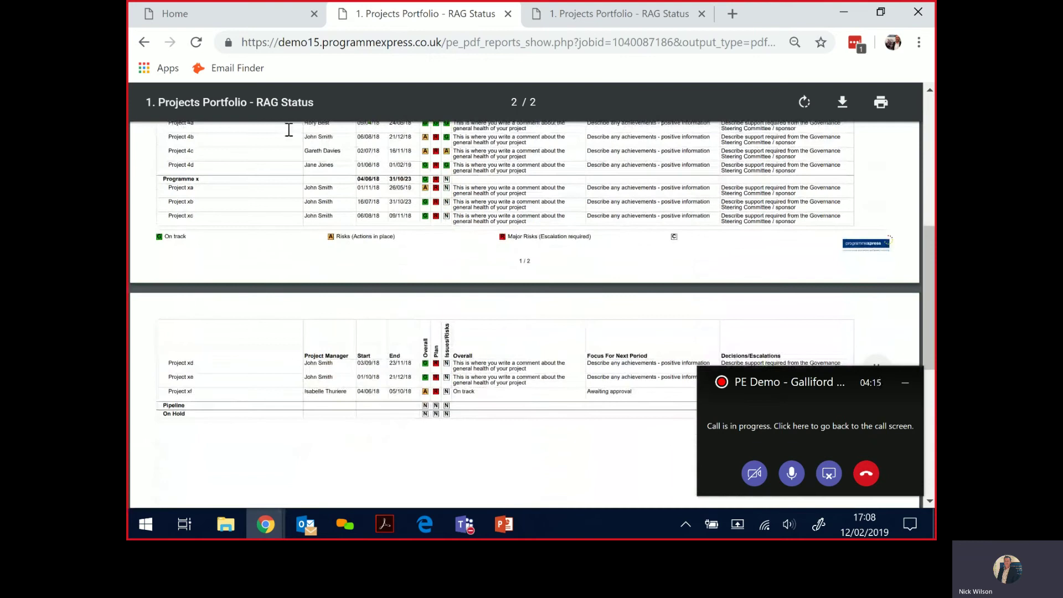
scroll(405, 313, "up", 1)
left_click(208, 14)
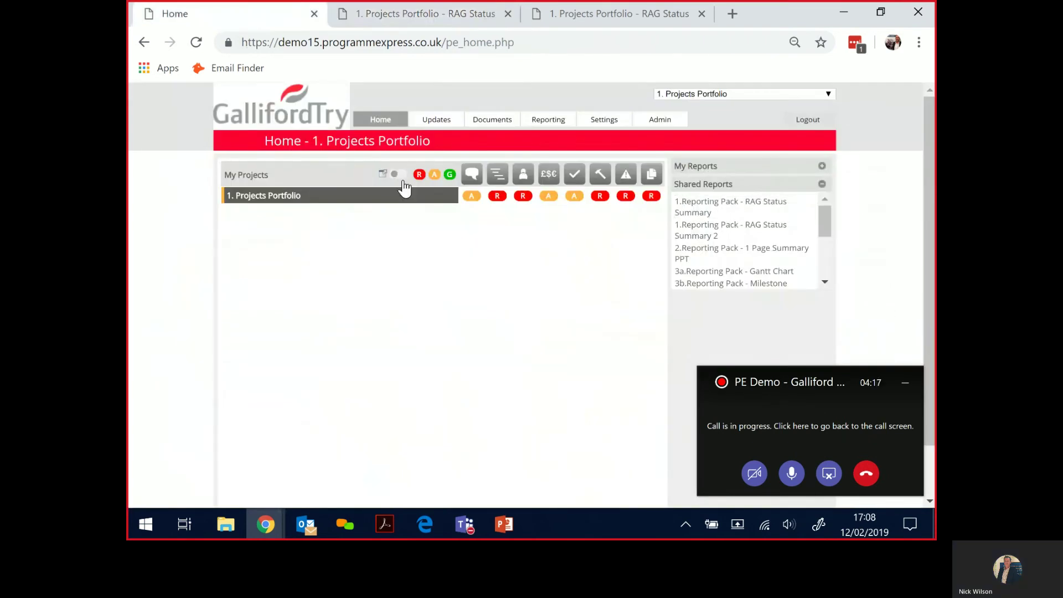
- Generate the six-page portfolio Gantt Chart PDF, then return to the home page
left_click(721, 271)
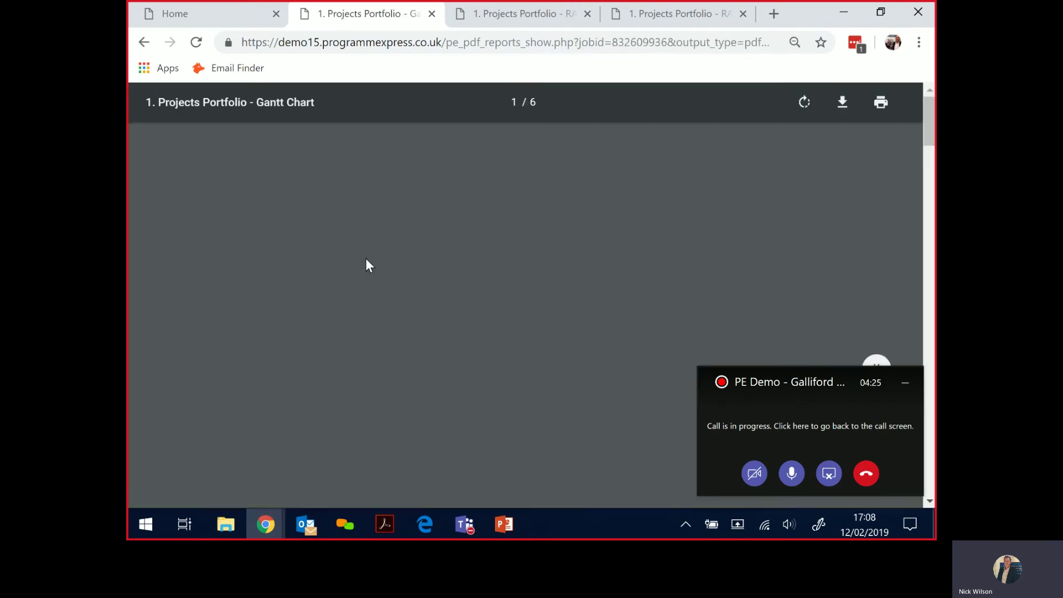
scroll(377, 272, "down", 2)
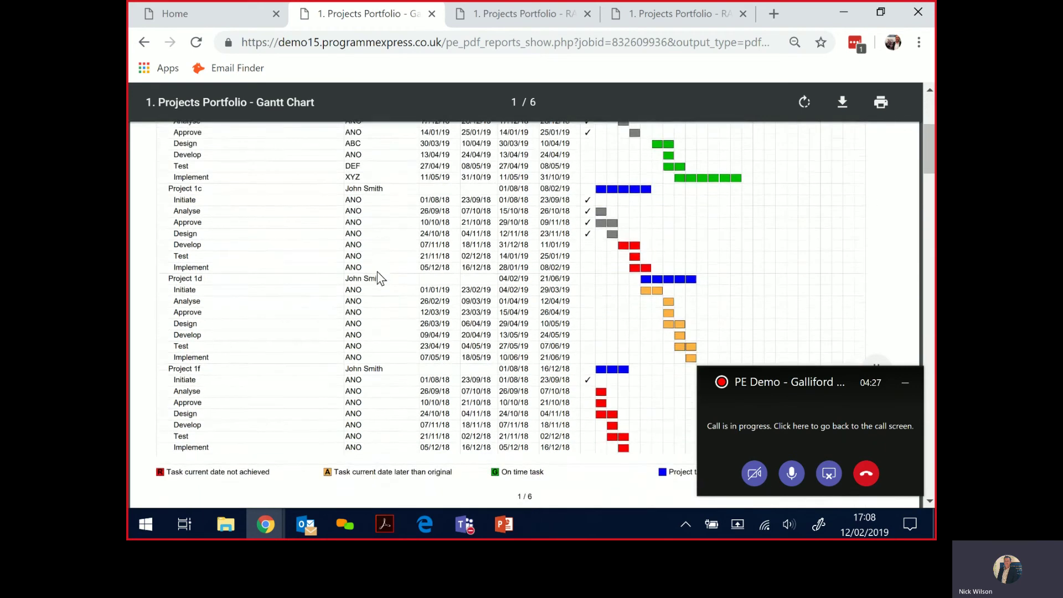
scroll(377, 272, "down", 1)
scroll(377, 274, "down", 2)
scroll(378, 280, "down", 2)
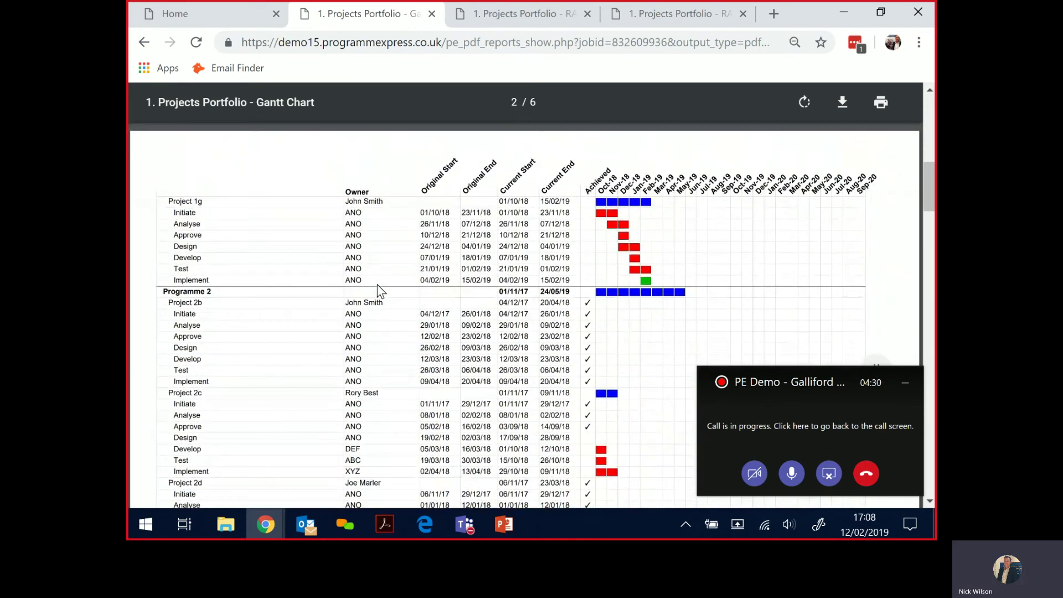
scroll(378, 289, "down", 2)
scroll(379, 290, "up", 5)
scroll(380, 294, "up", 3)
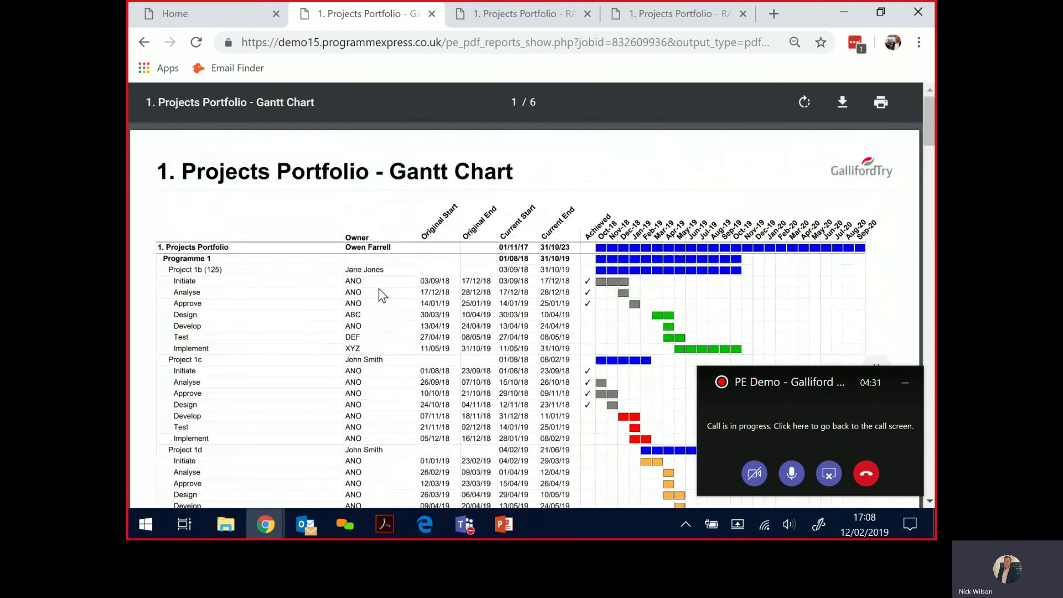
scroll(382, 295, "down", 1)
scroll(381, 295, "down", 2)
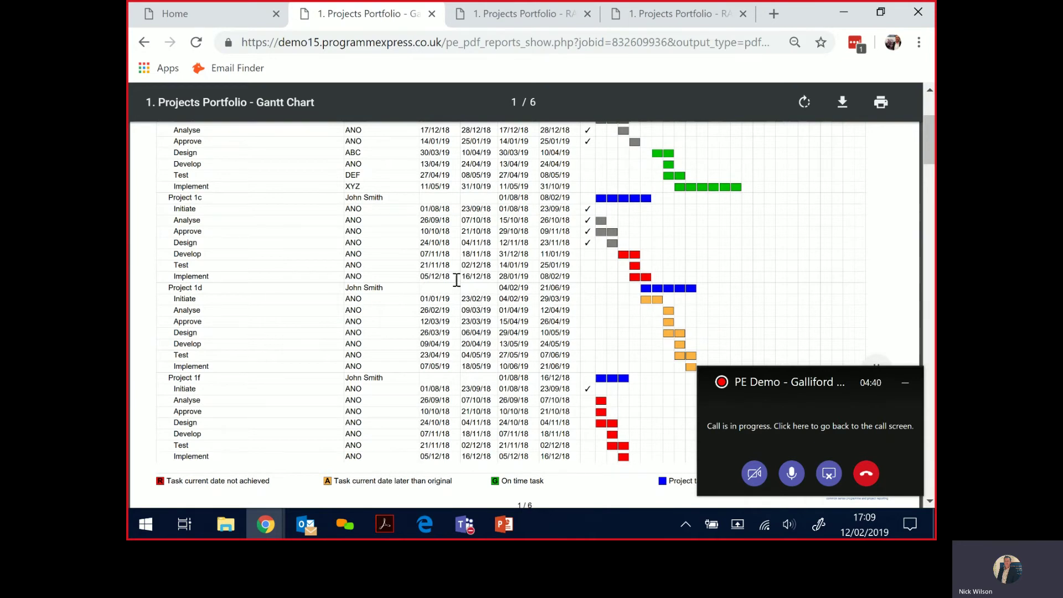
left_click(237, 18)
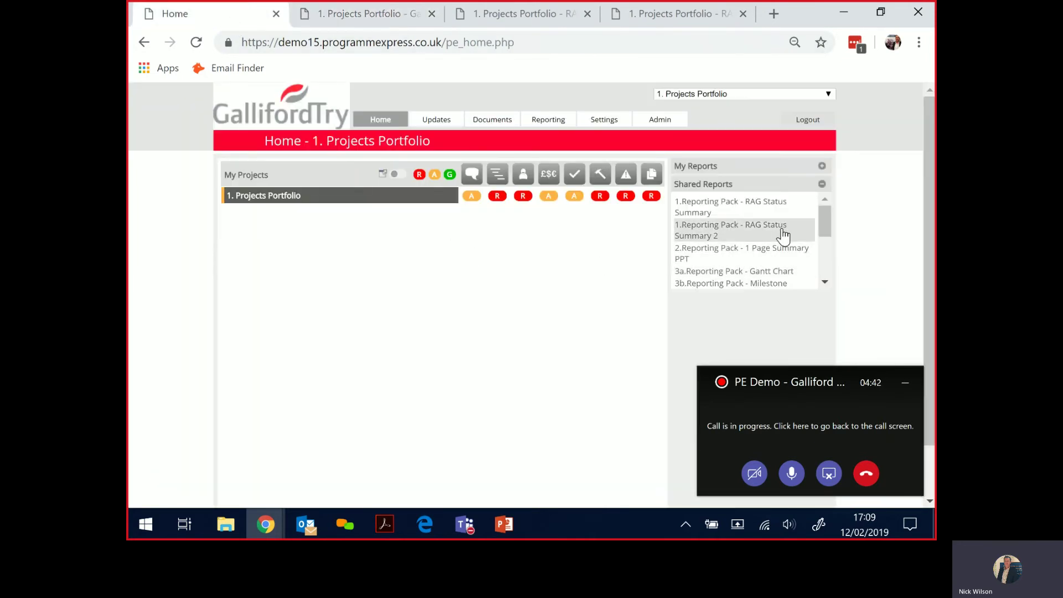
left_click_drag(820, 219, 822, 256)
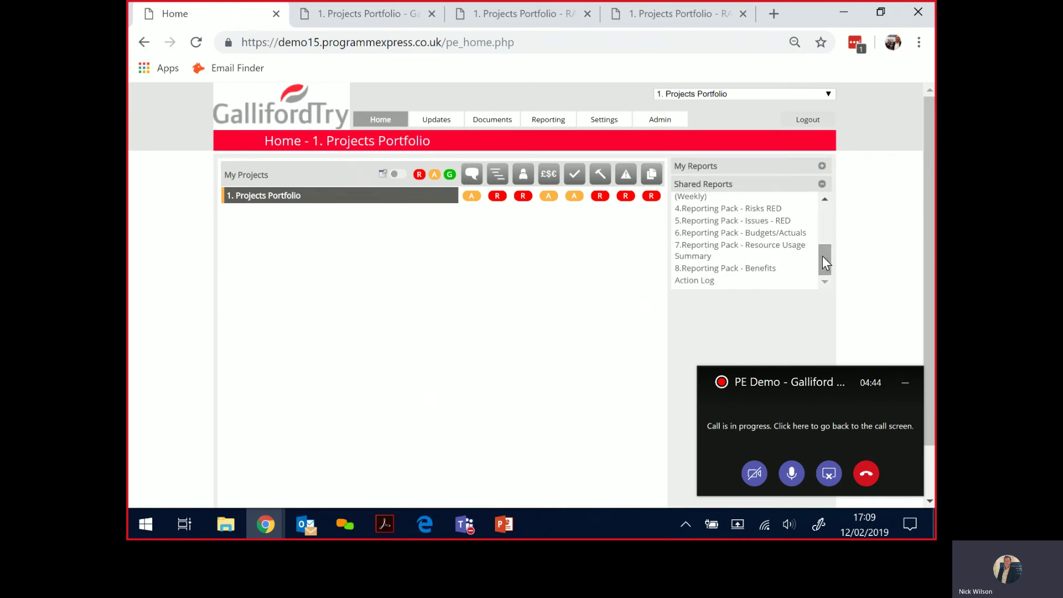
- Generate the three-page Resource Usage By Resource PDF, then return to the home page
left_click(739, 247)
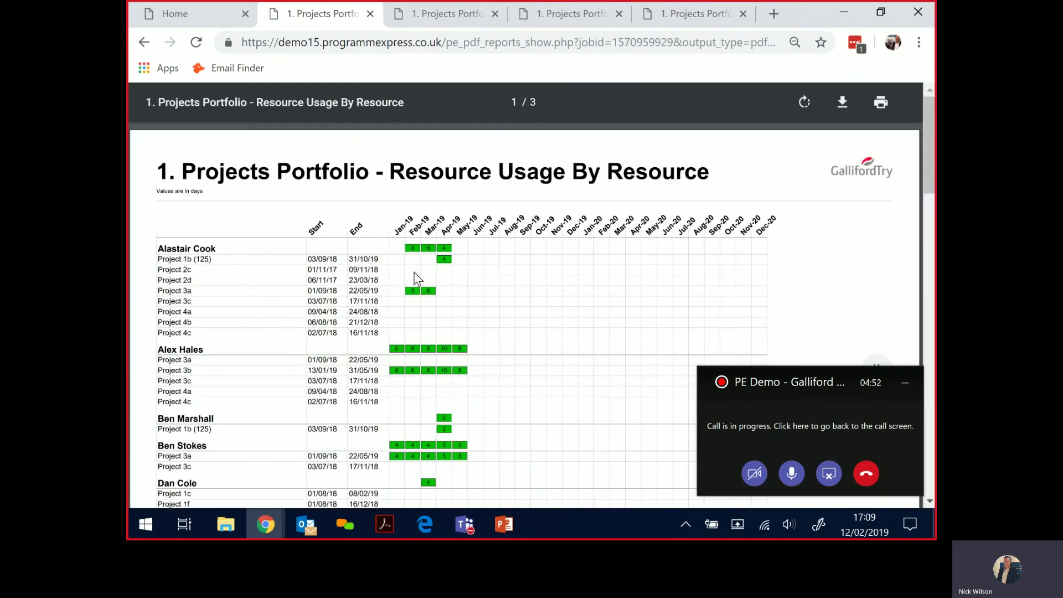
scroll(372, 309, "down", 1)
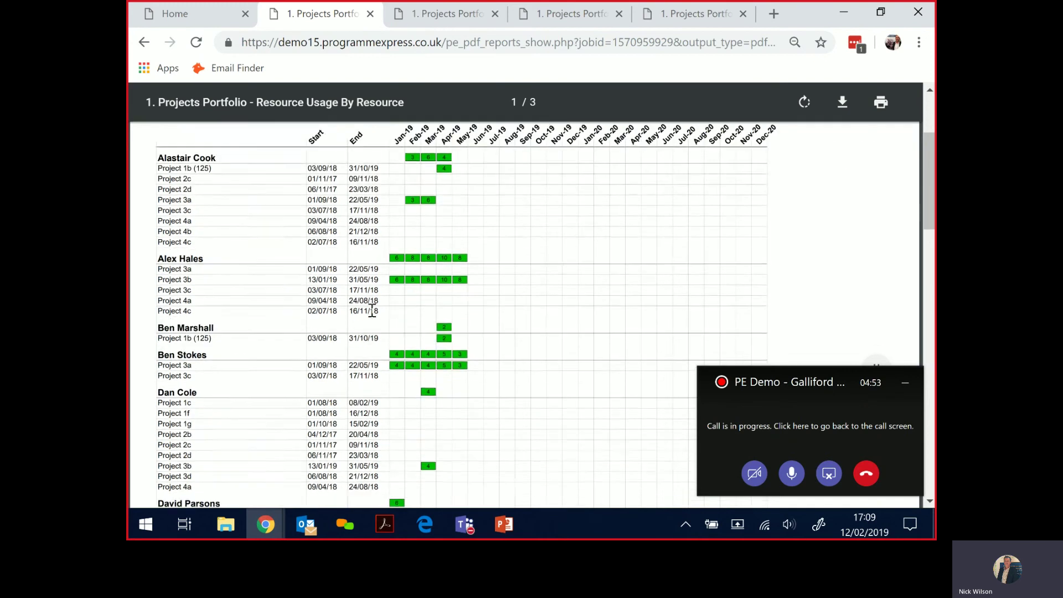
scroll(373, 312, "down", 1)
scroll(371, 314, "down", 1)
scroll(371, 314, "up", 1)
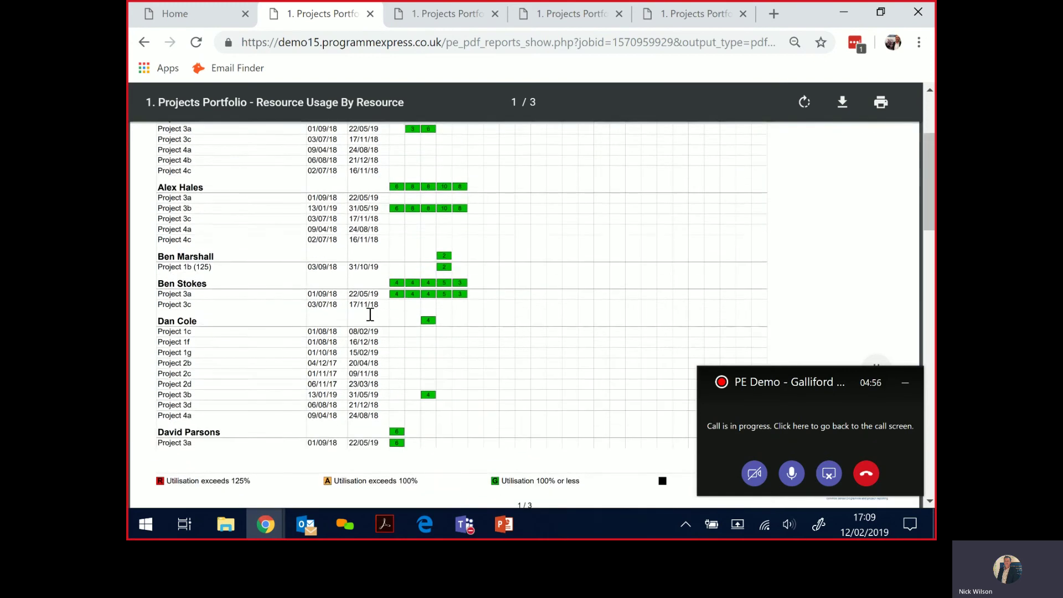
scroll(366, 315, "down", 1)
scroll(357, 319, "down", 4)
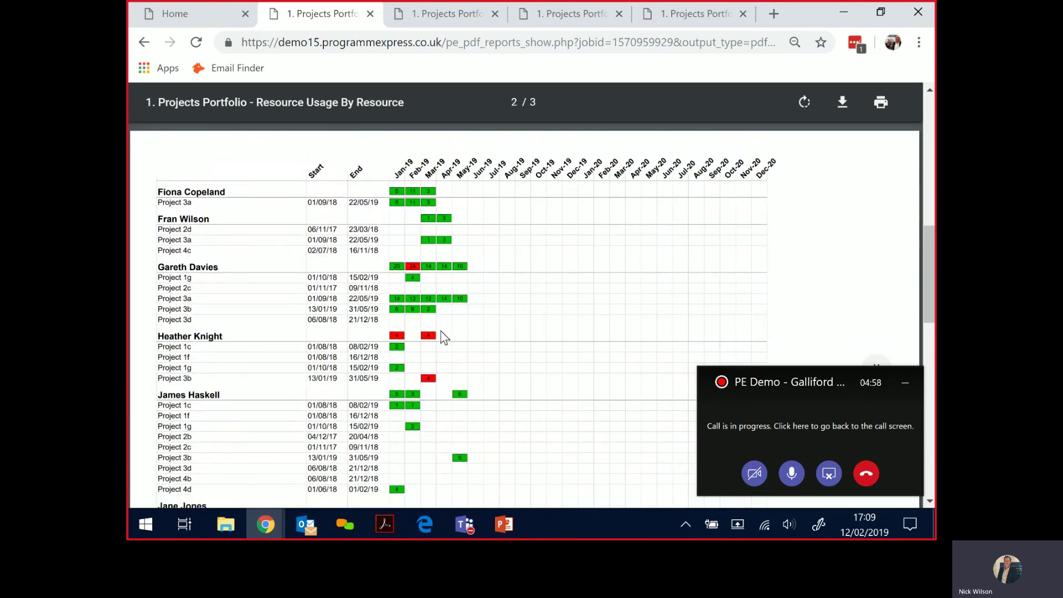
scroll(409, 350, "up", 3)
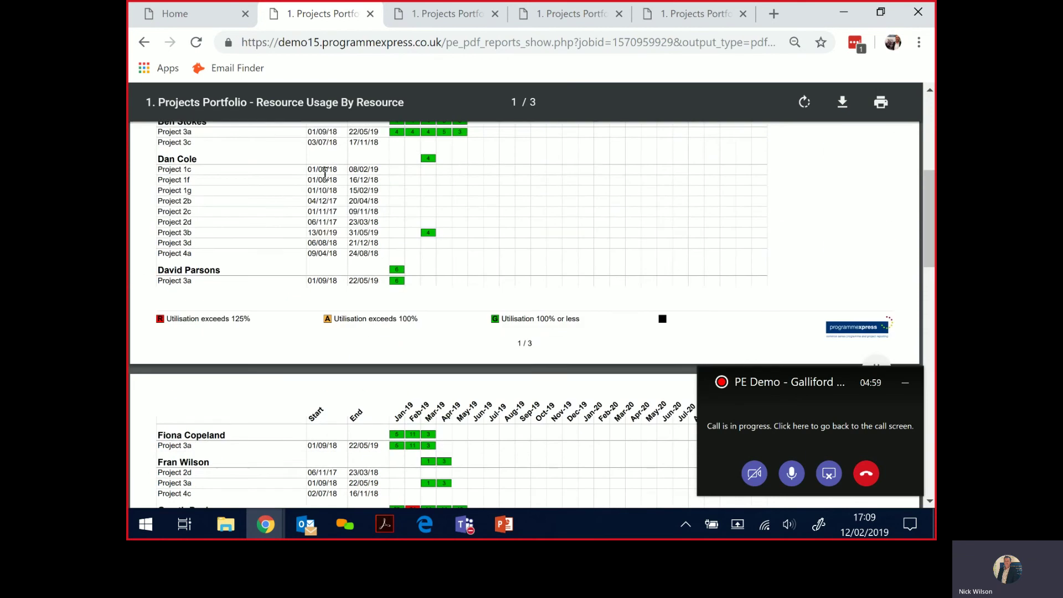
left_click(202, 16)
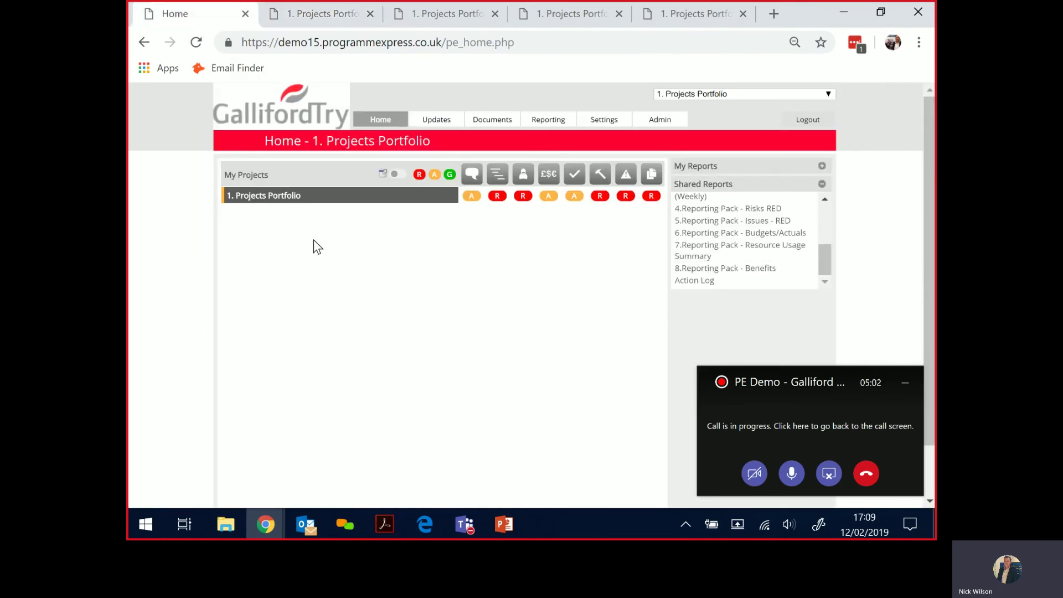
- Expand the portfolio and Programmes 1, 2 and 3, then collapse back to the portfolio
left_click(281, 199)
left_click(281, 216)
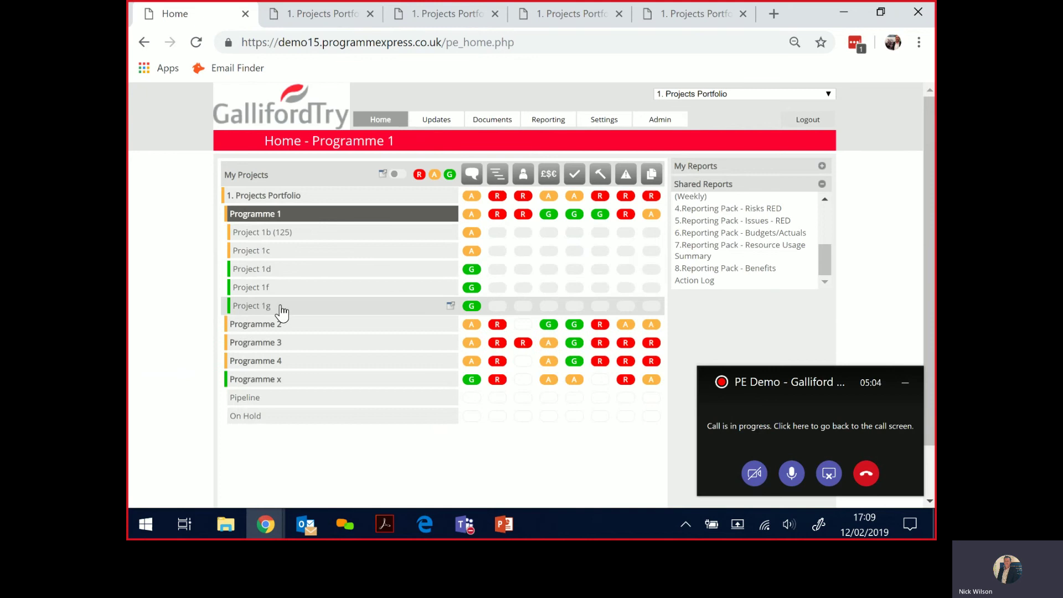
left_click(278, 332)
left_click(286, 414)
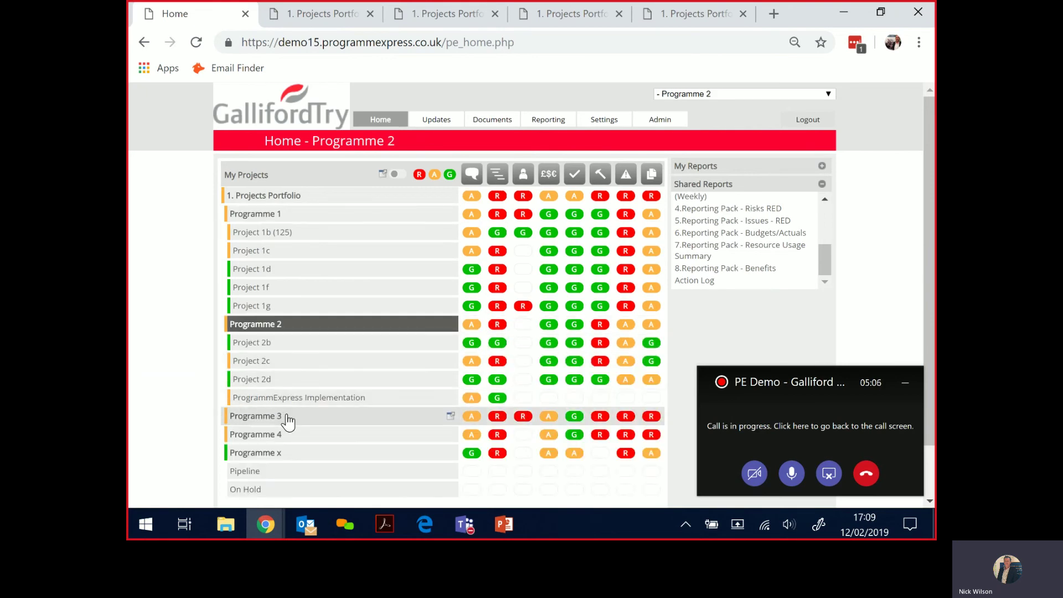
left_click(335, 205)
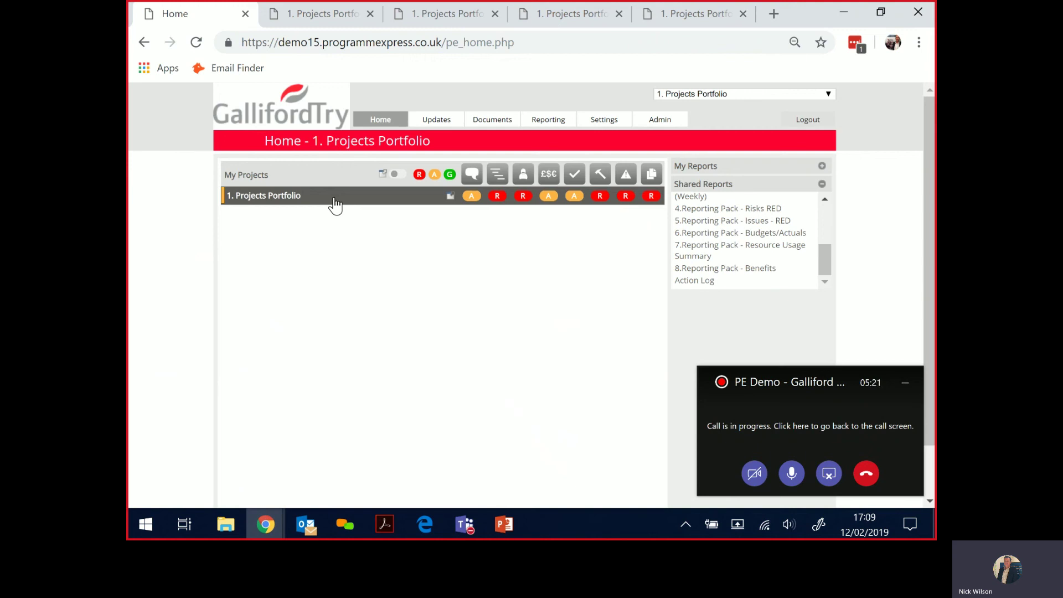
key("alt+Tab")
- Switch to the PowerPoint Slide Show window with the phone, email and website slide
key("alt+Tab")
key("alt+Tab")
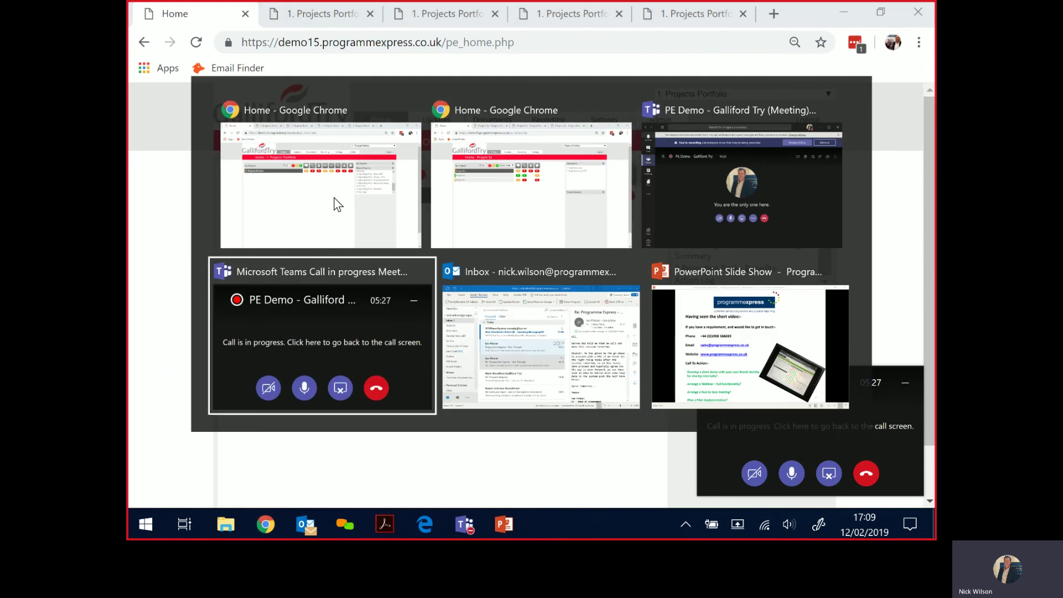
key("alt+Tab")
key("alt+Tab")
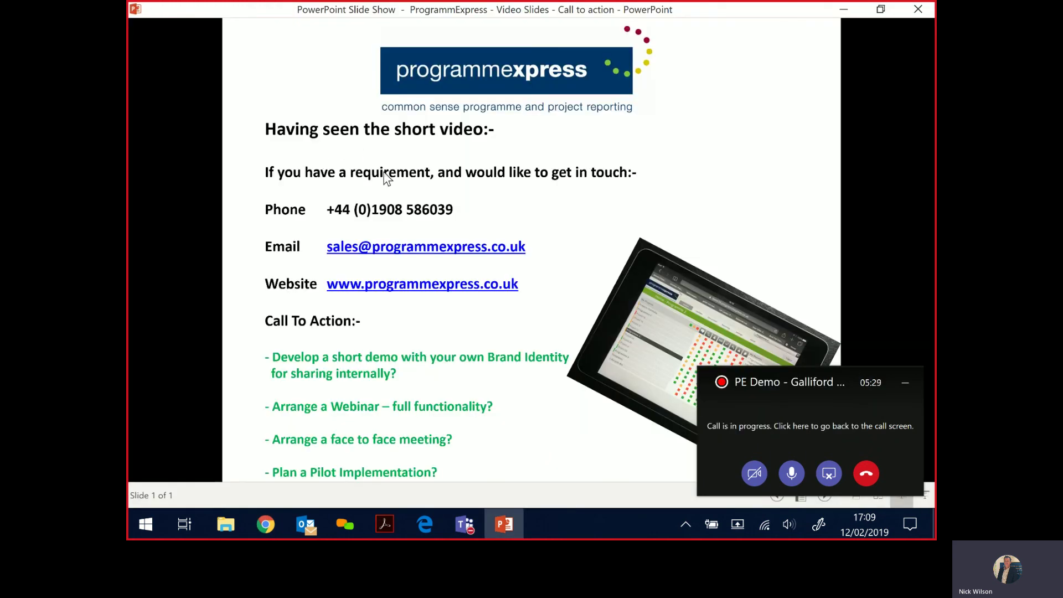